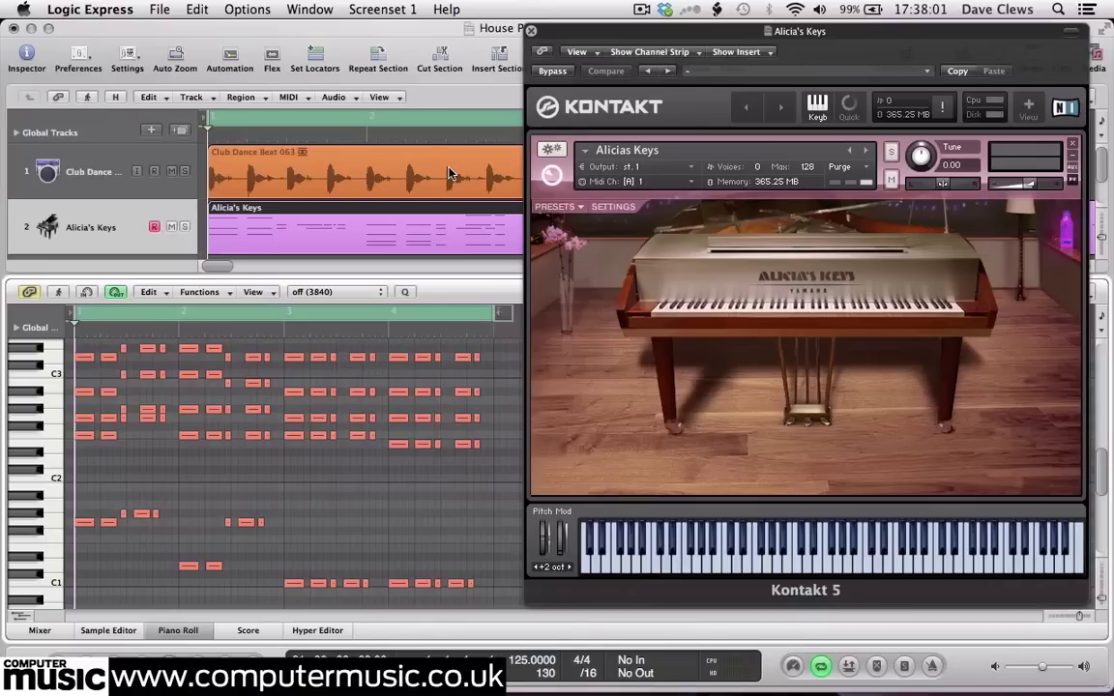
- Play the loop, move the Kontakt window clear of the Piano Roll, and zoom in horizontally on the four-bar piano part
key(space)
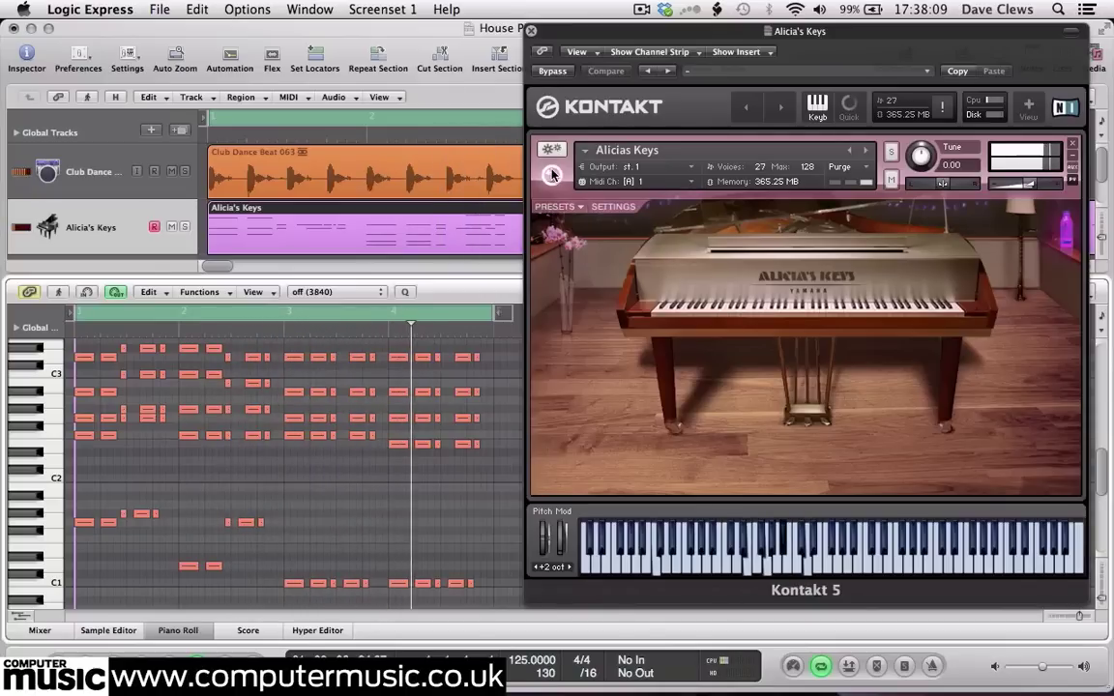
click(637, 35)
drag(637, 36, 221, 7)
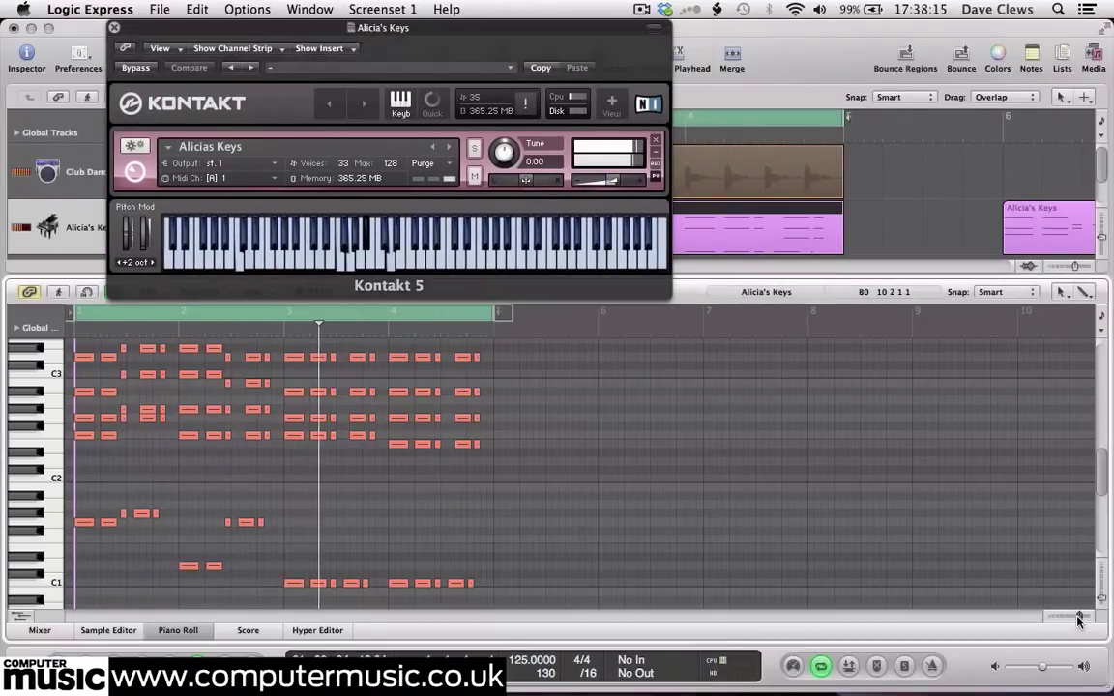
drag(1078, 620, 1081, 620)
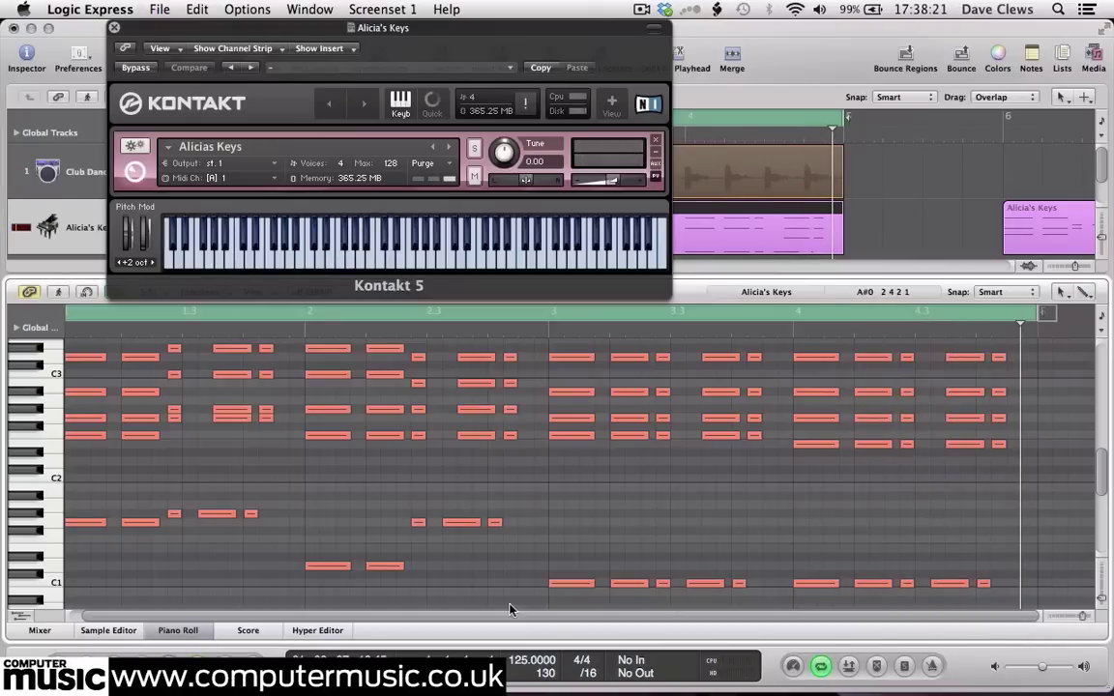
- Delete all the bass notes below C2 from the piano part, leaving only the chords
key(Delete)
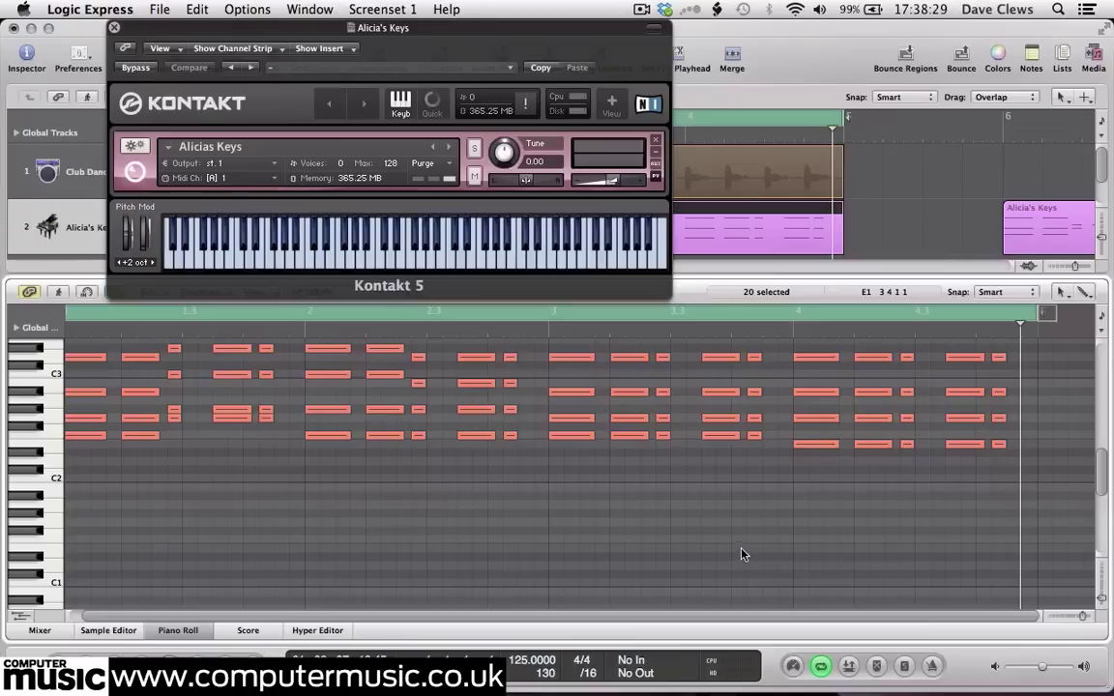
- Audition the notes of the first chord in bar 1 one at a time, working up to its top note
scroll(735, 550, up, 1)
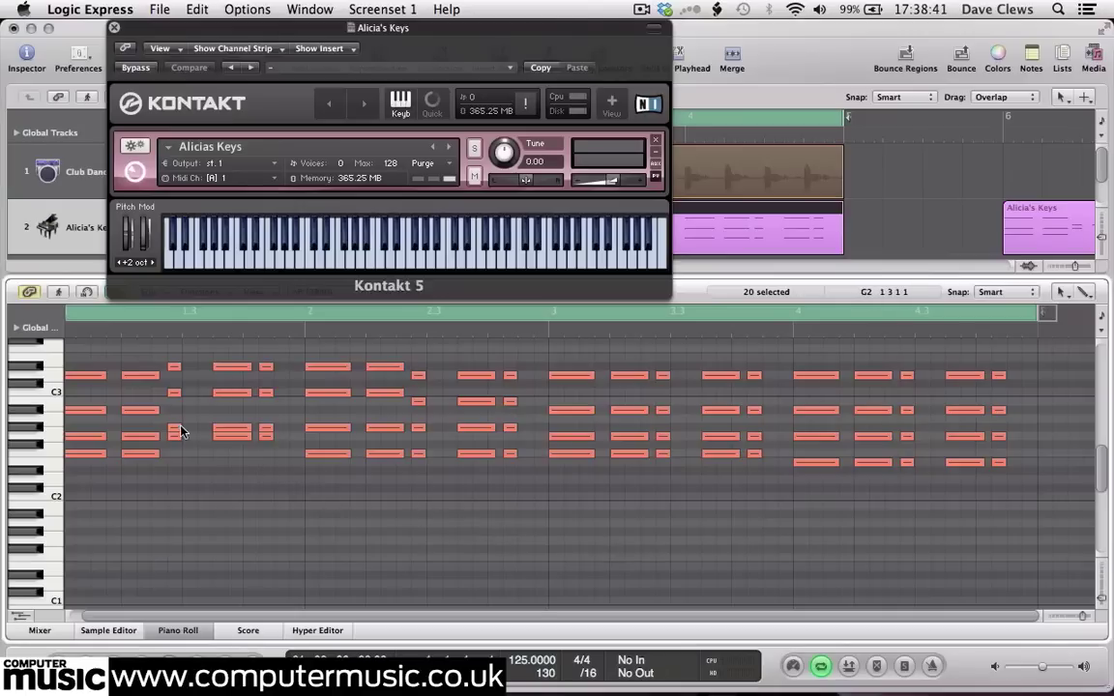
scroll(118, 424, up, 2)
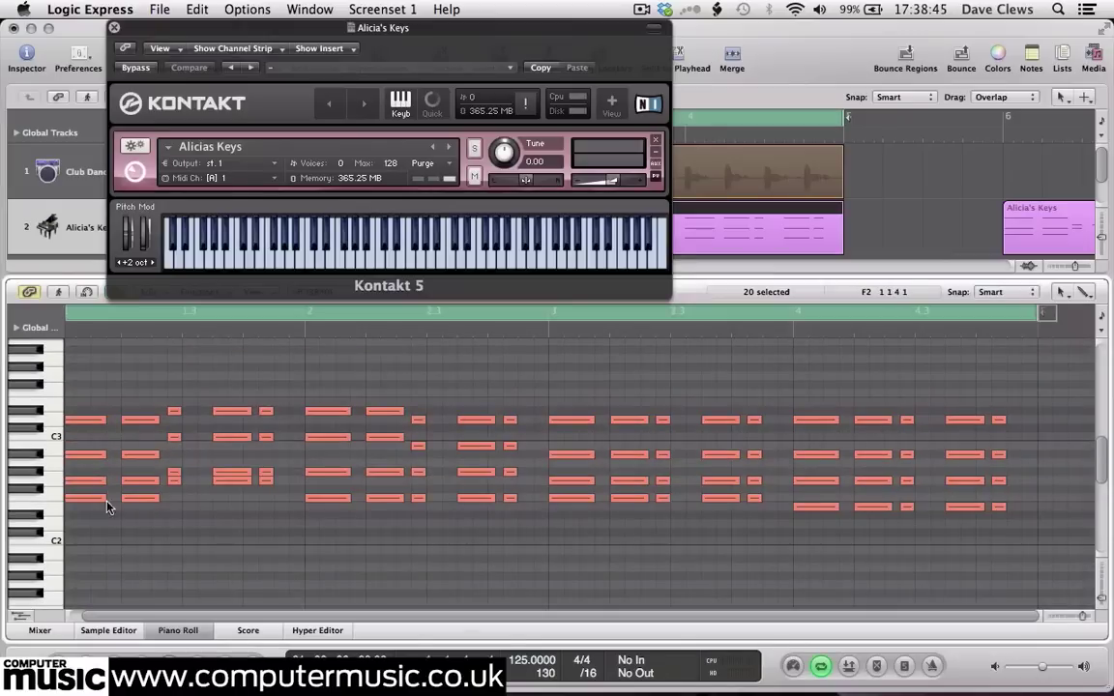
key(Right)
key(Up)
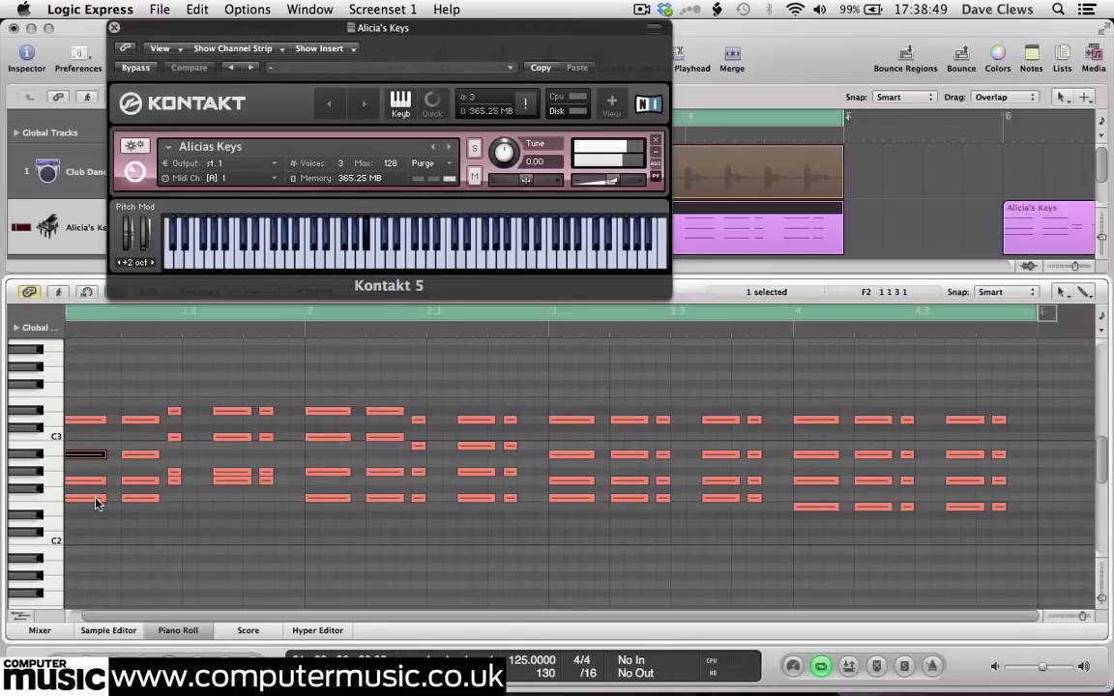
key(Up)
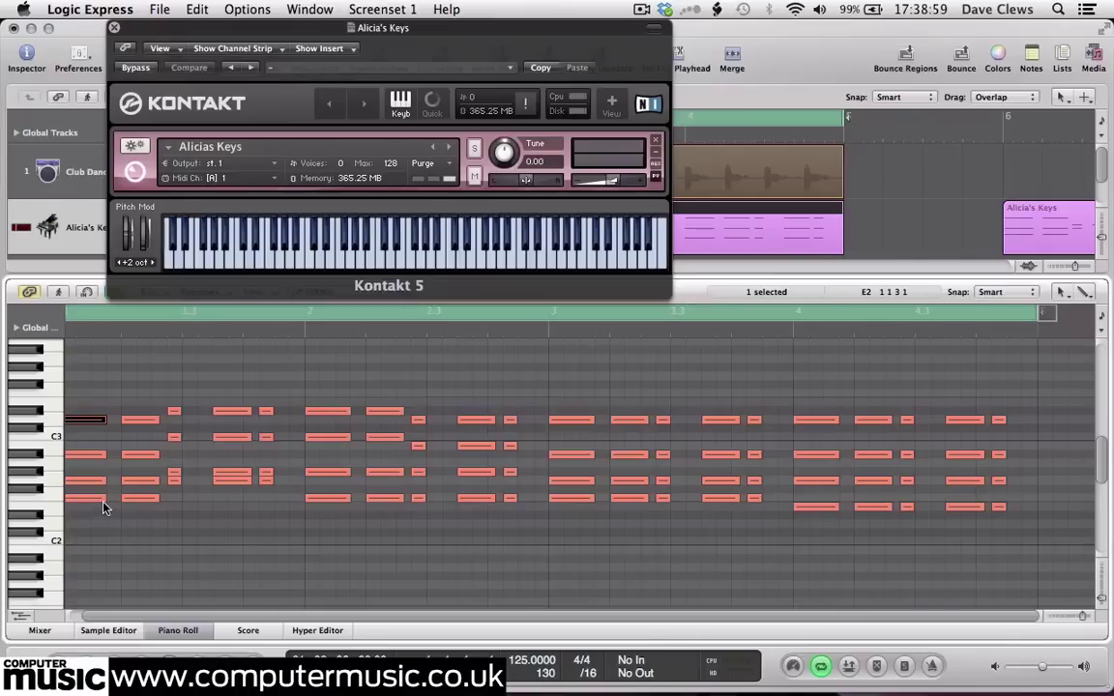
- Transpose the lowest note of the first chord, F2, up one octave and play the changed chord
click(98, 501)
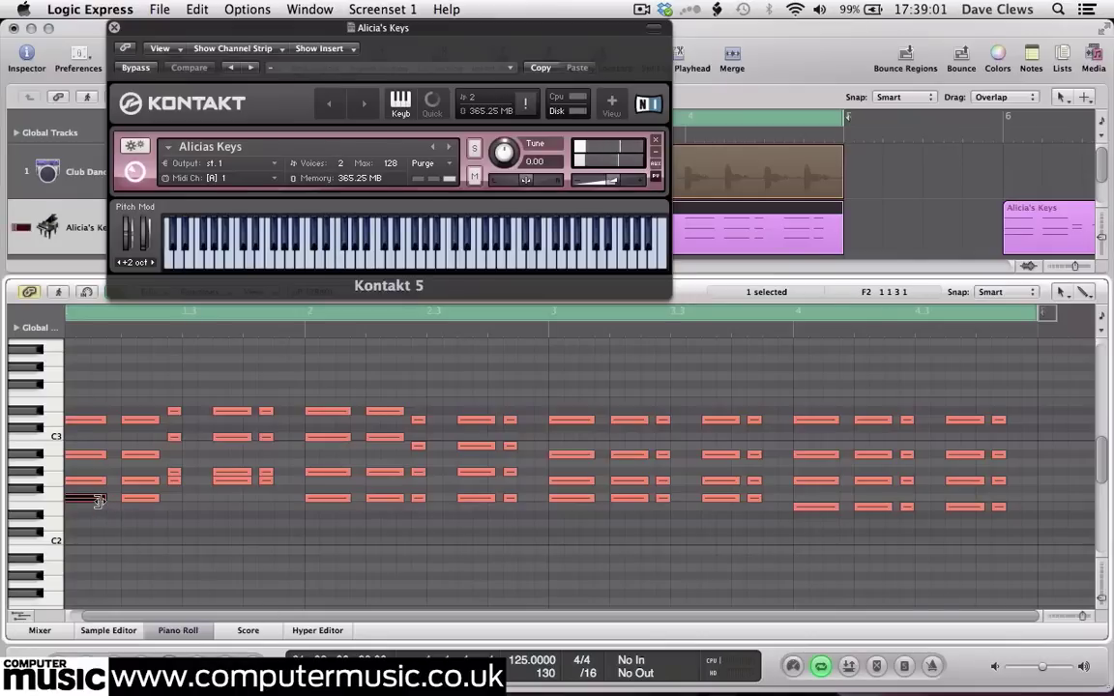
key(alt+shift+Up)
key(space)
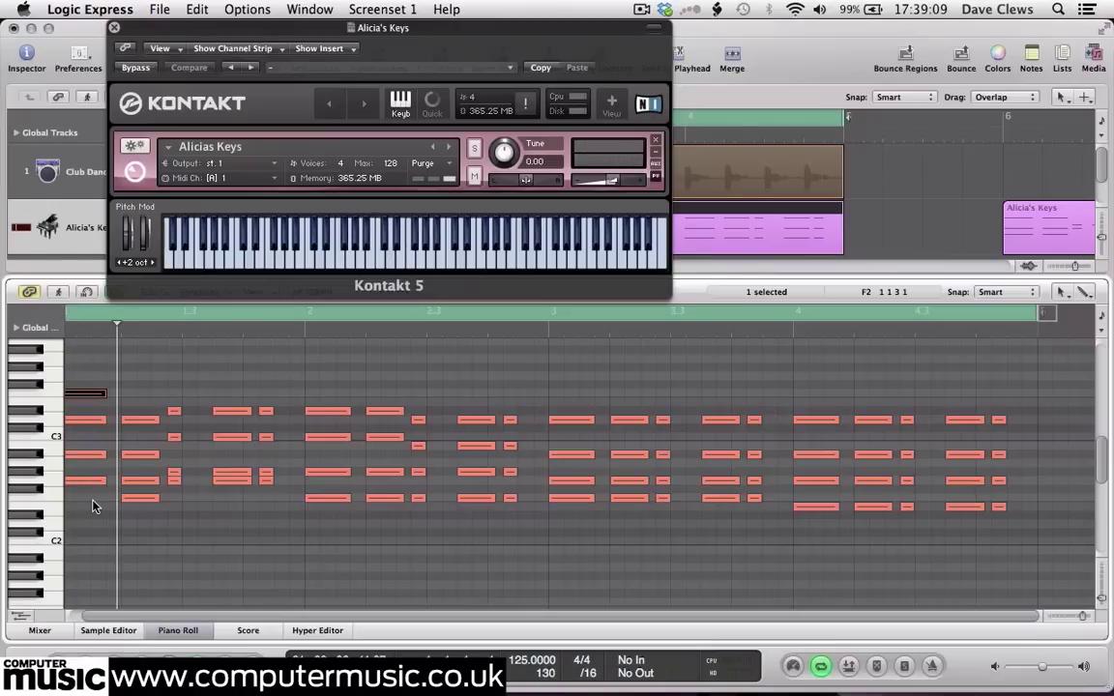
- Transpose the first chord's raised F note back down one octave and play the chord again
key(alt+Down)
key(alt+Down)
key(alt+Down)
key(alt+Down)
key(alt+Down)
key(alt+Down)
key(alt+Down)
key(alt+Down)
key(alt+Down)
key(alt+Down)
key(alt+Down)
key(alt+Down)
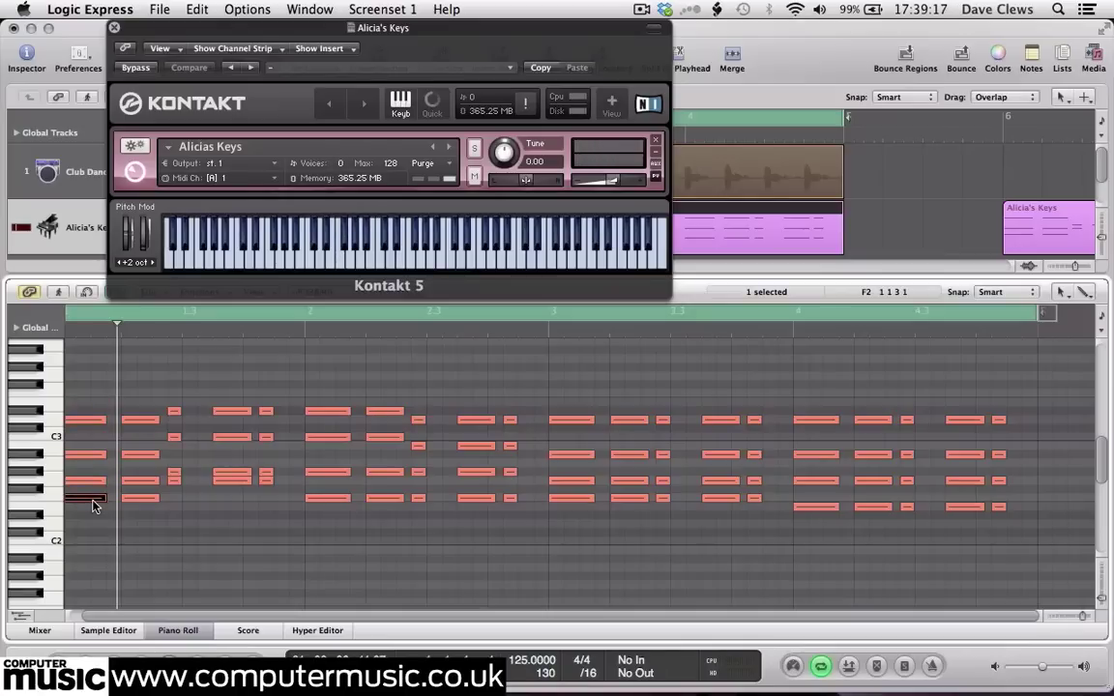
key(space)
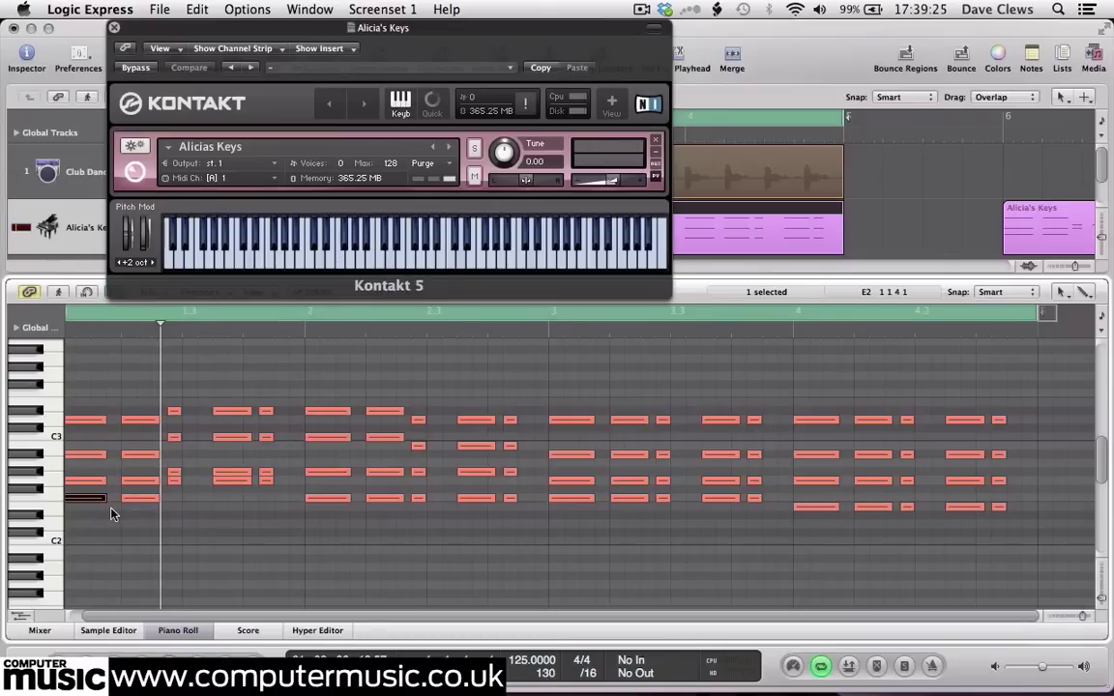
- Audition the notes of the short chord just before beat 1.3 individually, from lowest to highest
click(174, 480)
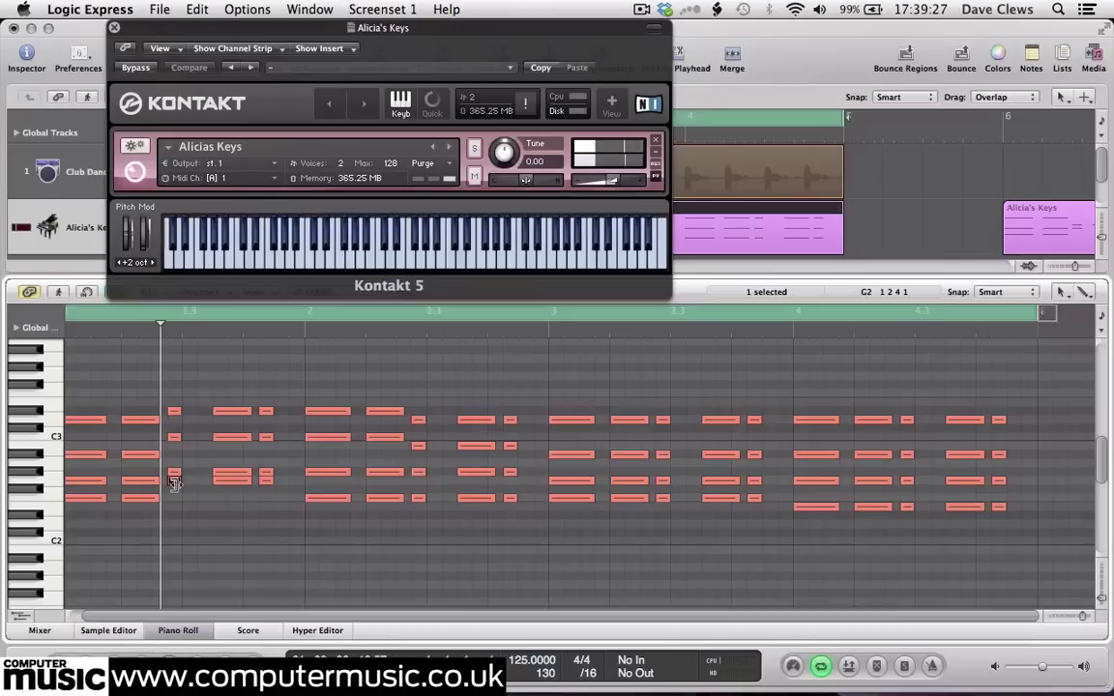
click(174, 476)
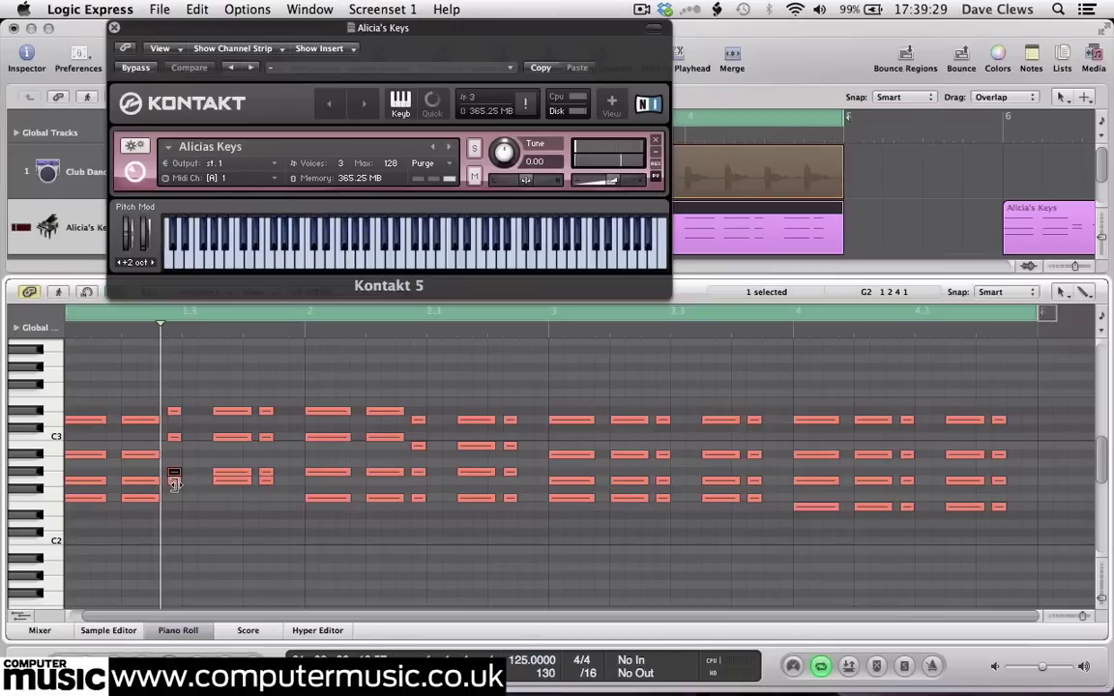
key(Right)
key(Right)
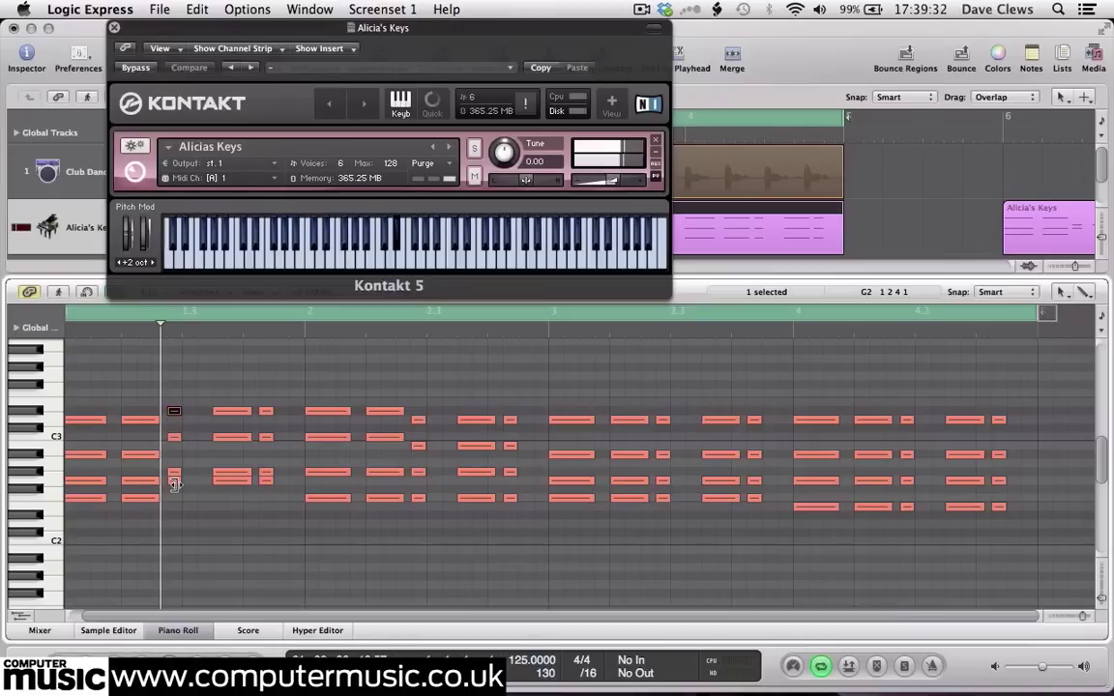
- Raise the lowest note of the long chord just after beat 1.3 by one octave, from G2 to G3
click(234, 481)
key(alt+Up)
key(alt+Up)
key(alt+Up)
key(alt+Up)
key(alt+Up)
key(alt+Up)
key(alt+Up)
key(alt+Up)
key(alt+Up)
key(alt+Up)
key(alt+Up)
key(alt+Up)
key(alt+Down)
key(alt+Down)
key(alt+Up)
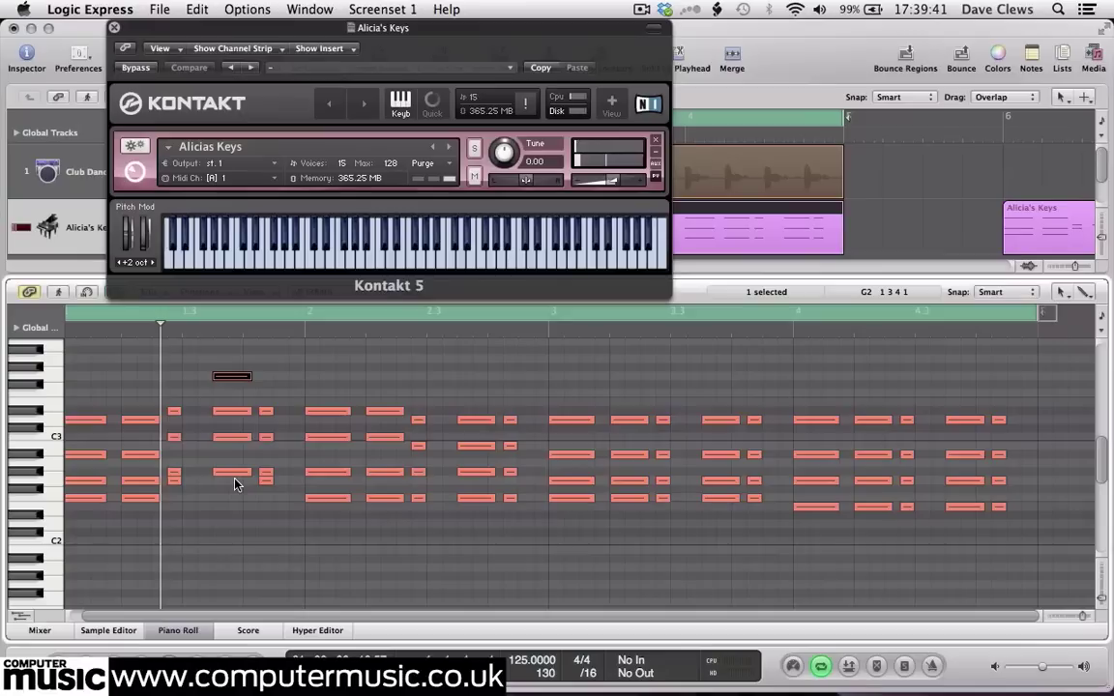
- Turn off cycle mode and play the chord containing the raised G note
key(c)
key(space)
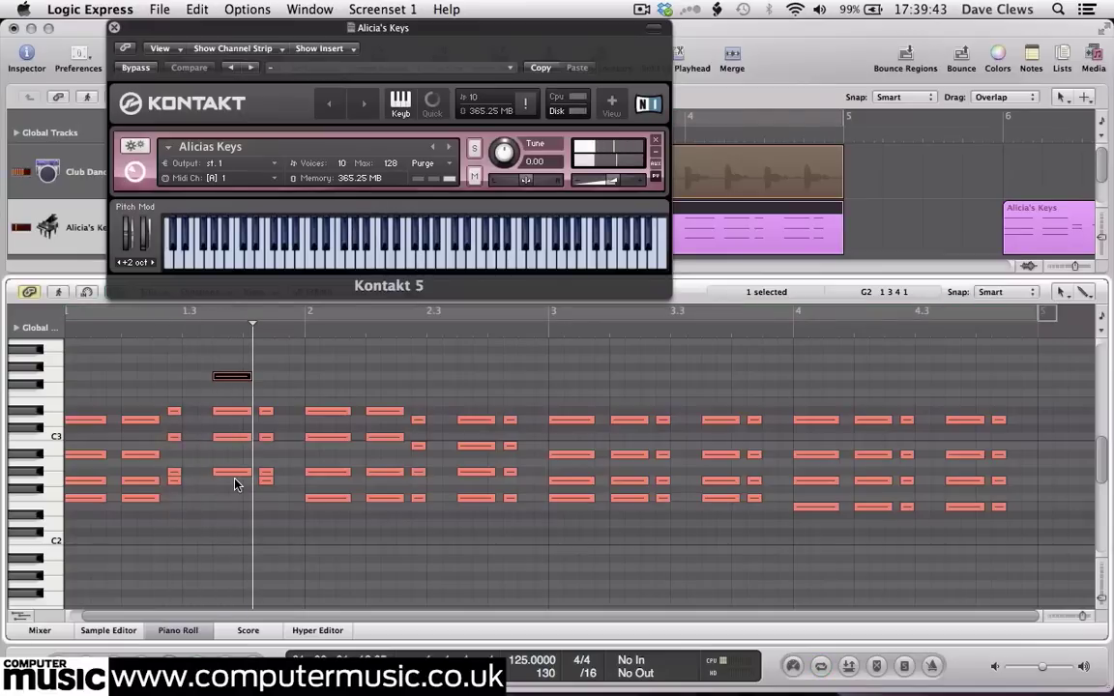
- Transpose the raised G note after beat 1.3 back down one octave to G2
key(alt+Down)
key(alt+Down)
key(alt+Down)
key(alt+Down)
key(alt+Down)
key(alt+Down)
key(alt+Down)
key(alt+Down)
key(alt+Down)
key(alt+Down)
key(alt+Down)
key(alt+Down)
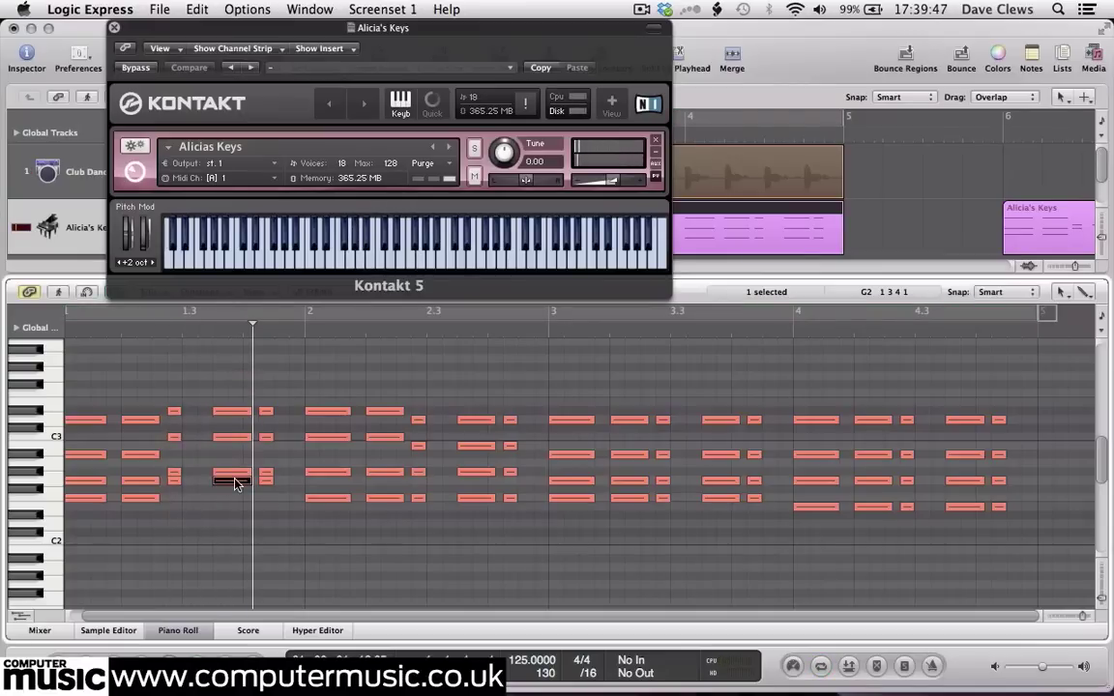
- Reposition the playhead around beat 1.3 and audition each note of the first bar 2 chord from lowest to highest
click(188, 323)
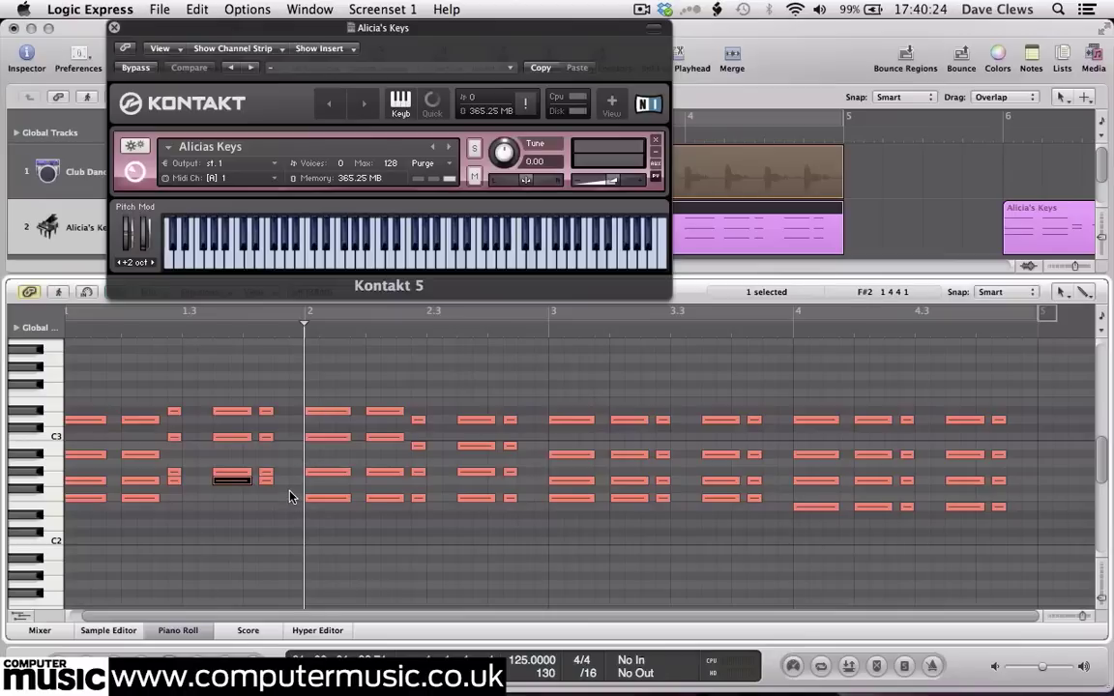
click(329, 499)
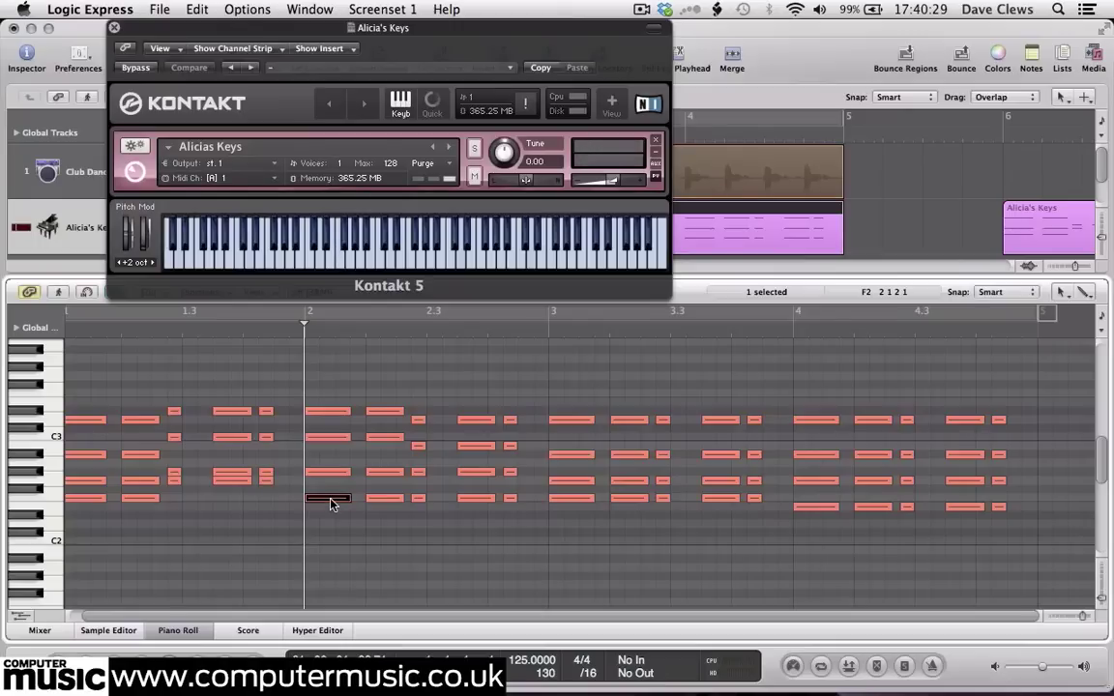
key(Up)
key(Up)
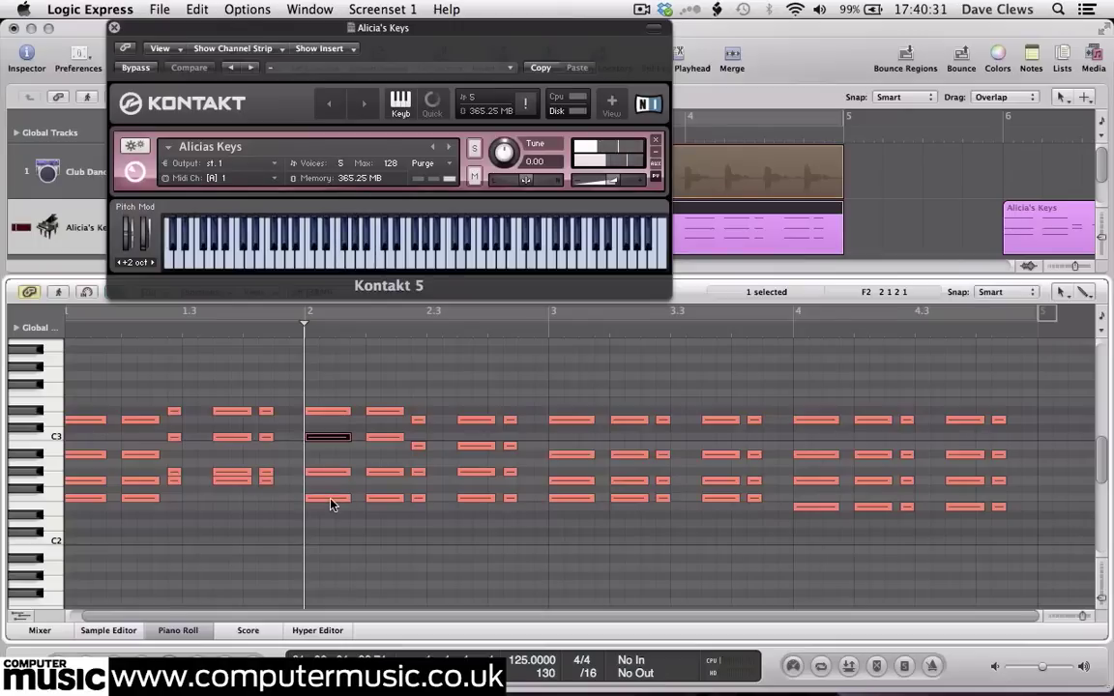
key(Up)
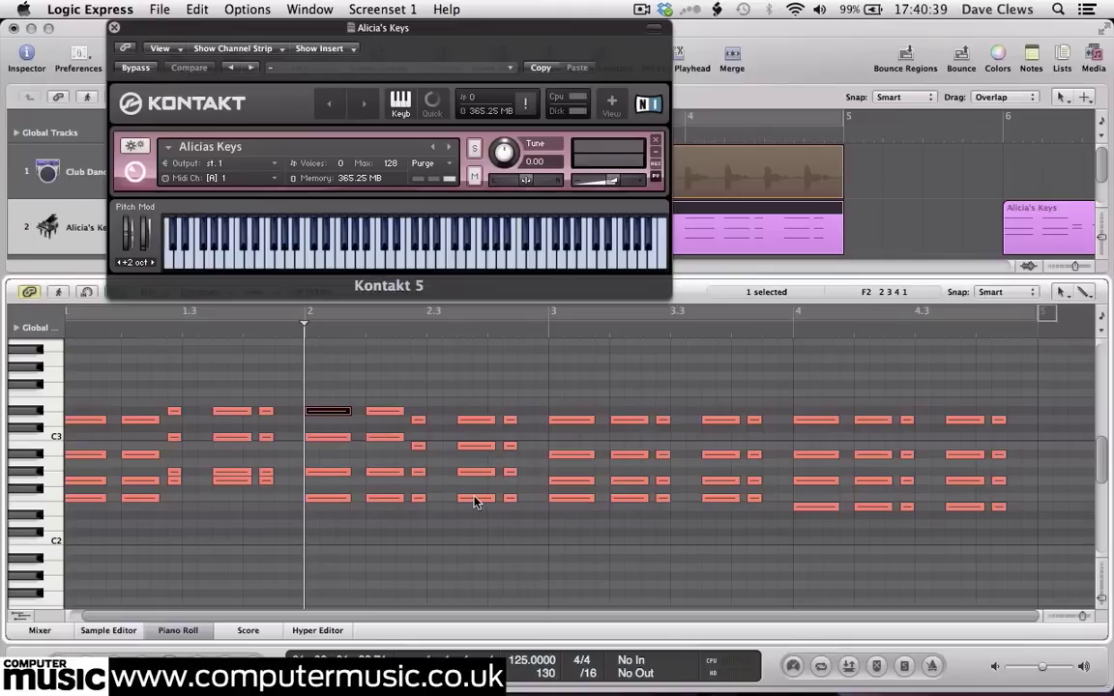
- Audition the notes of the short chord just before beat 2.3, ending on its top note
key(Right)
key(Right)
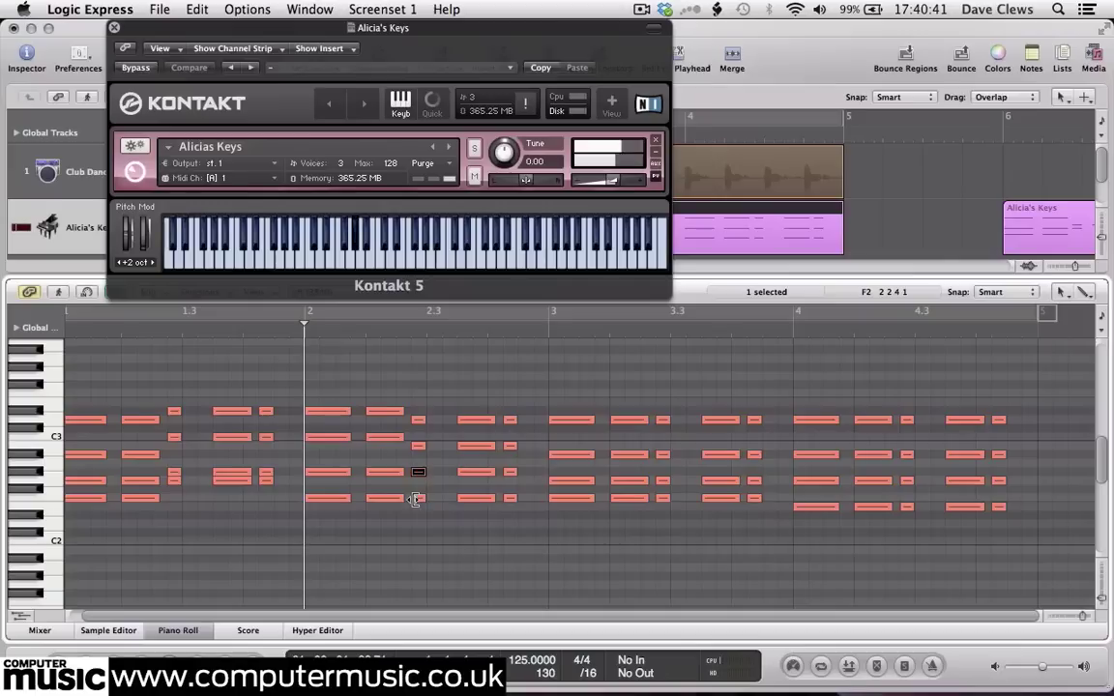
key(Up)
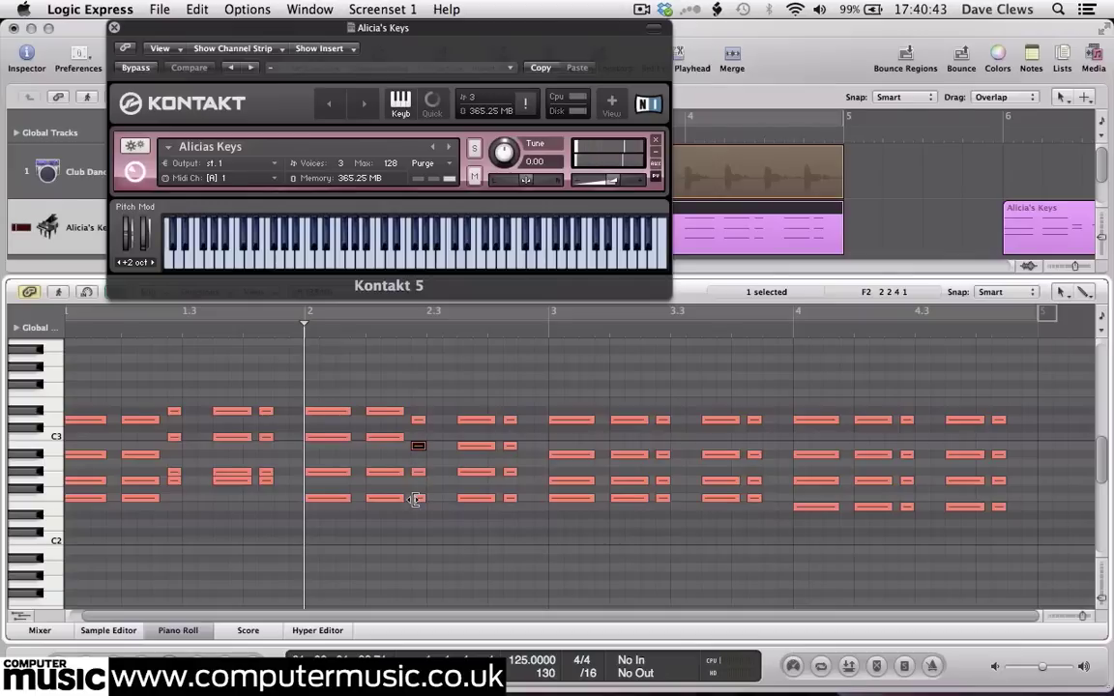
key(Up)
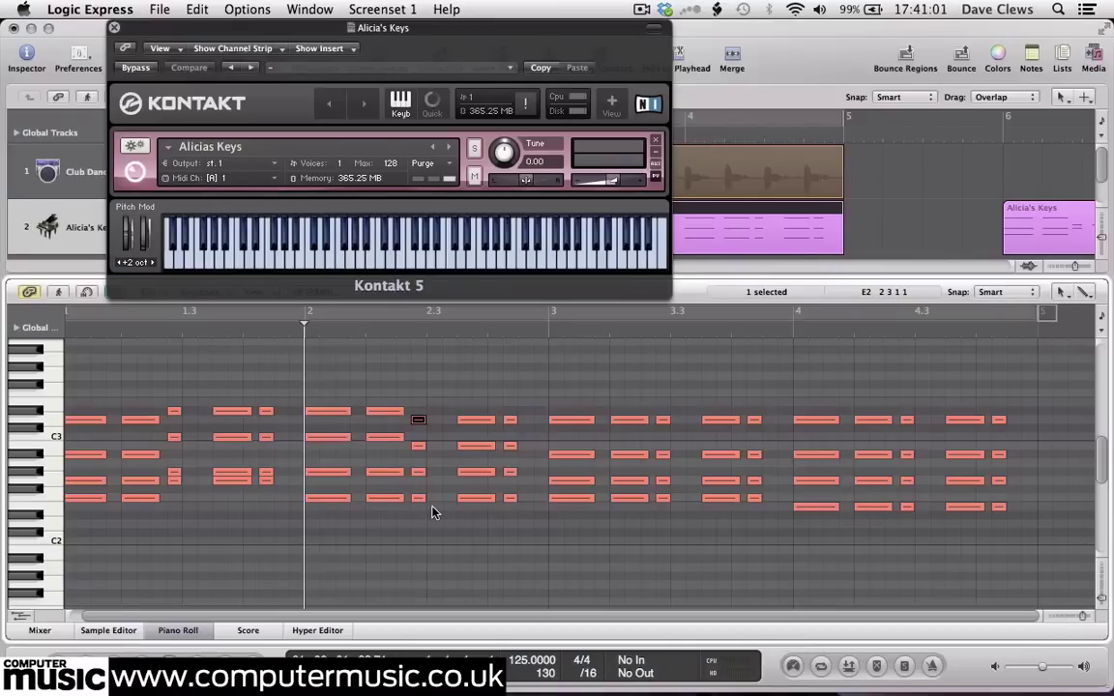
- Play the bar 3 chords from just before bar 3 and audition the lowest note of the bar's last chord
click(530, 333)
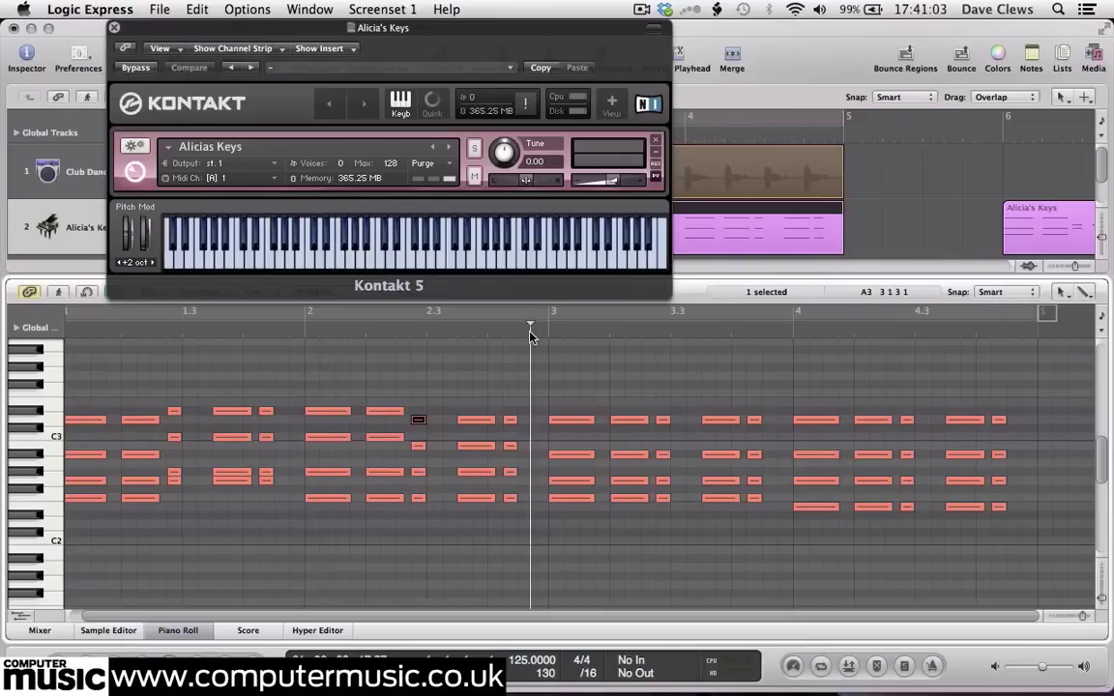
key(space)
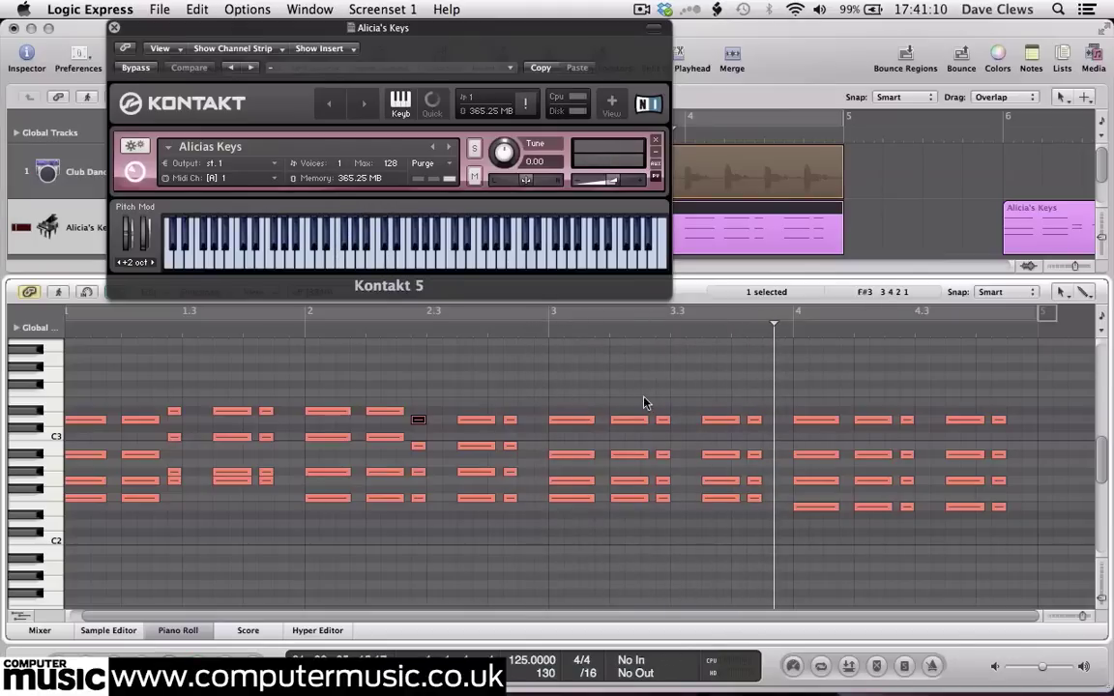
click(754, 498)
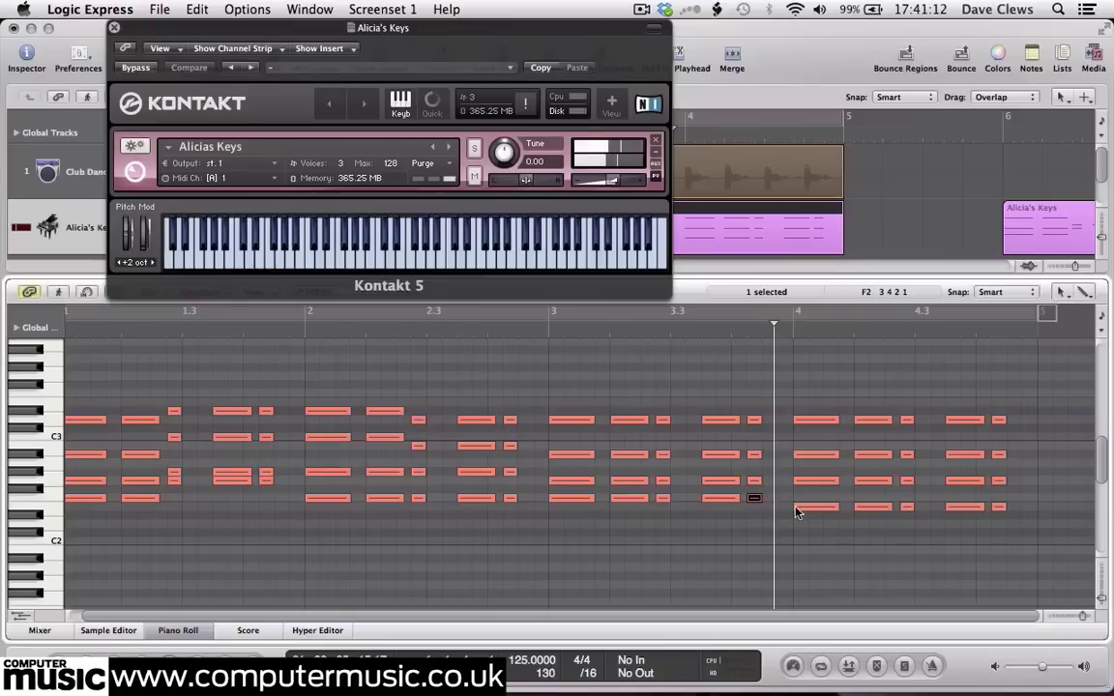
- Audition the notes of the first bar 4 chord one by one from lowest to highest, and toggle playback
click(816, 508)
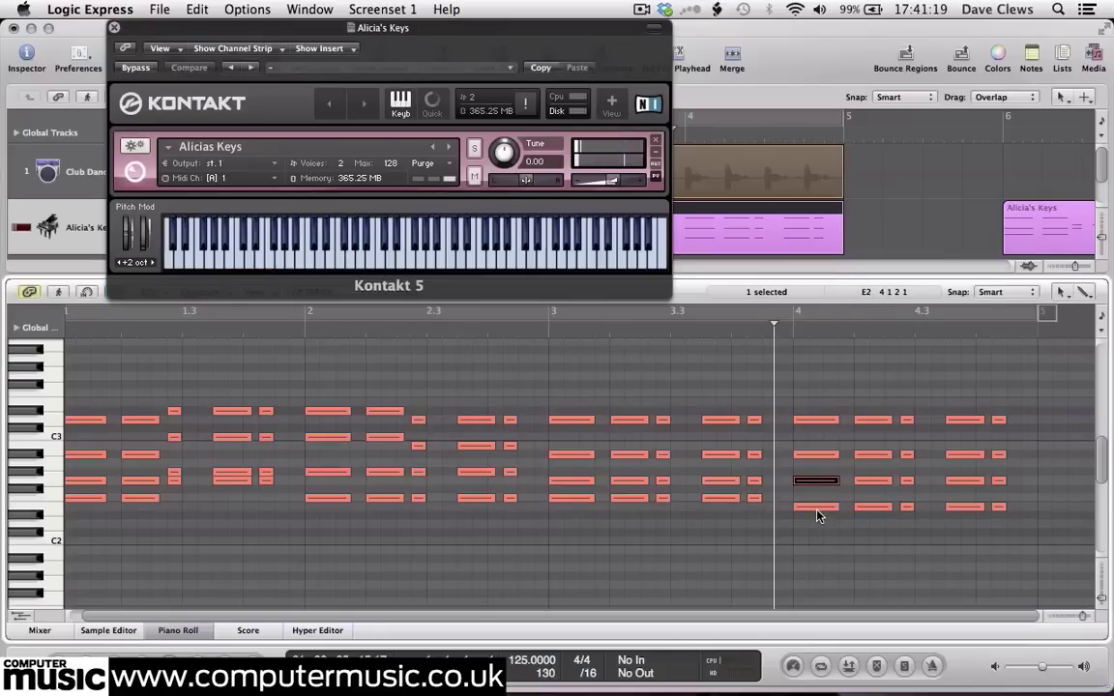
key(Right)
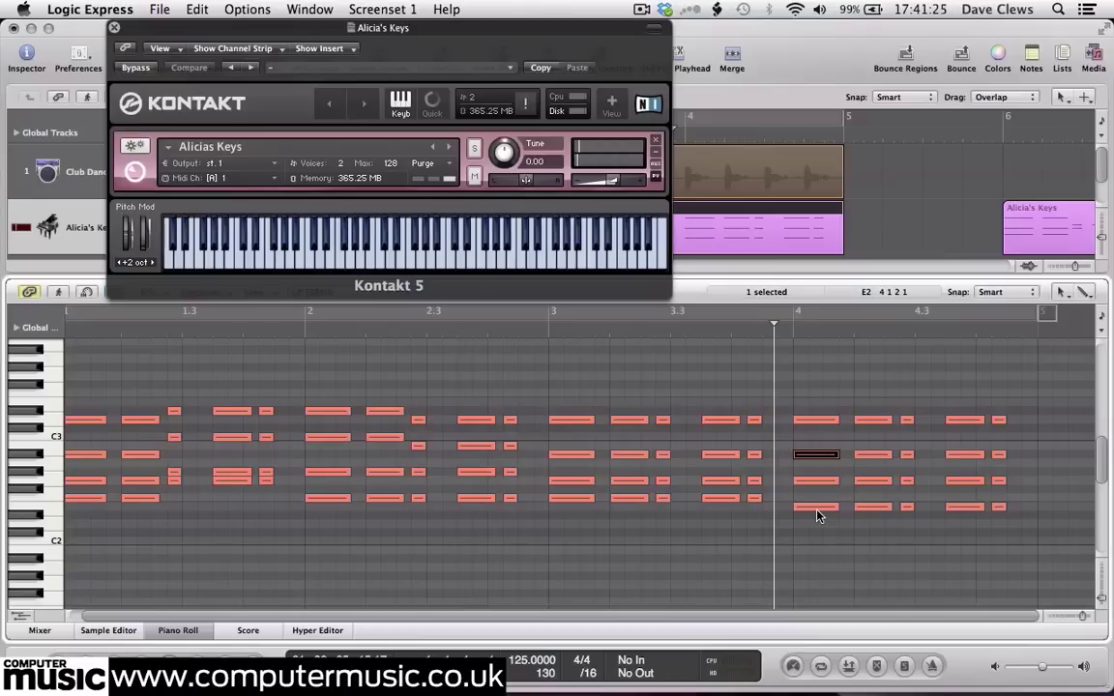
key(Right)
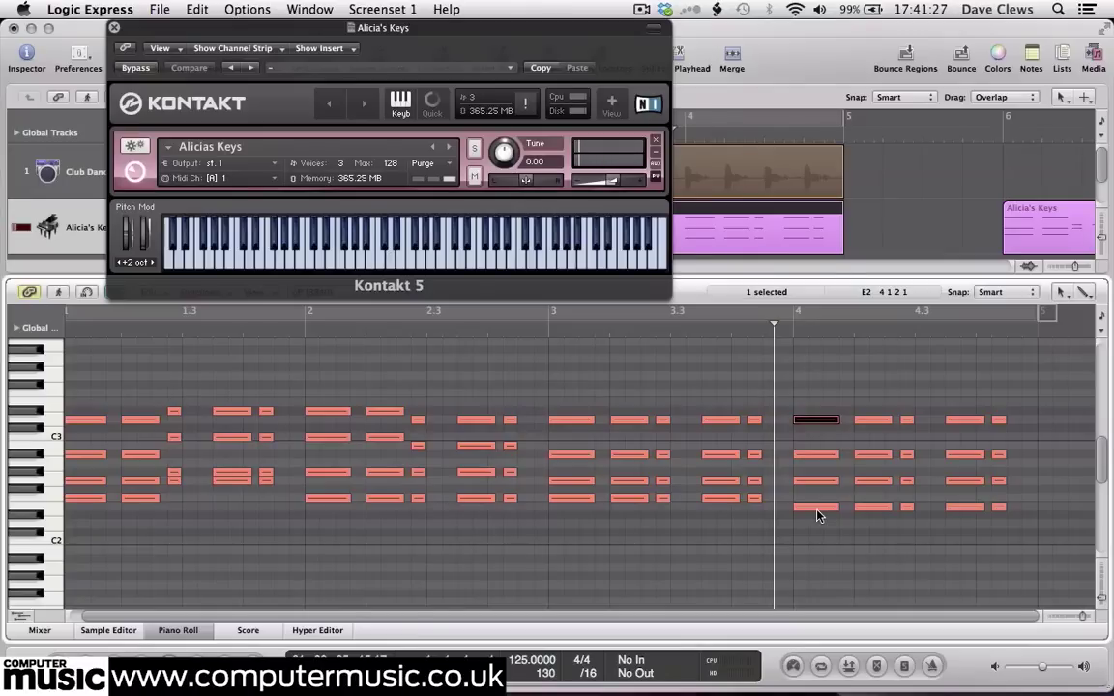
key(space)
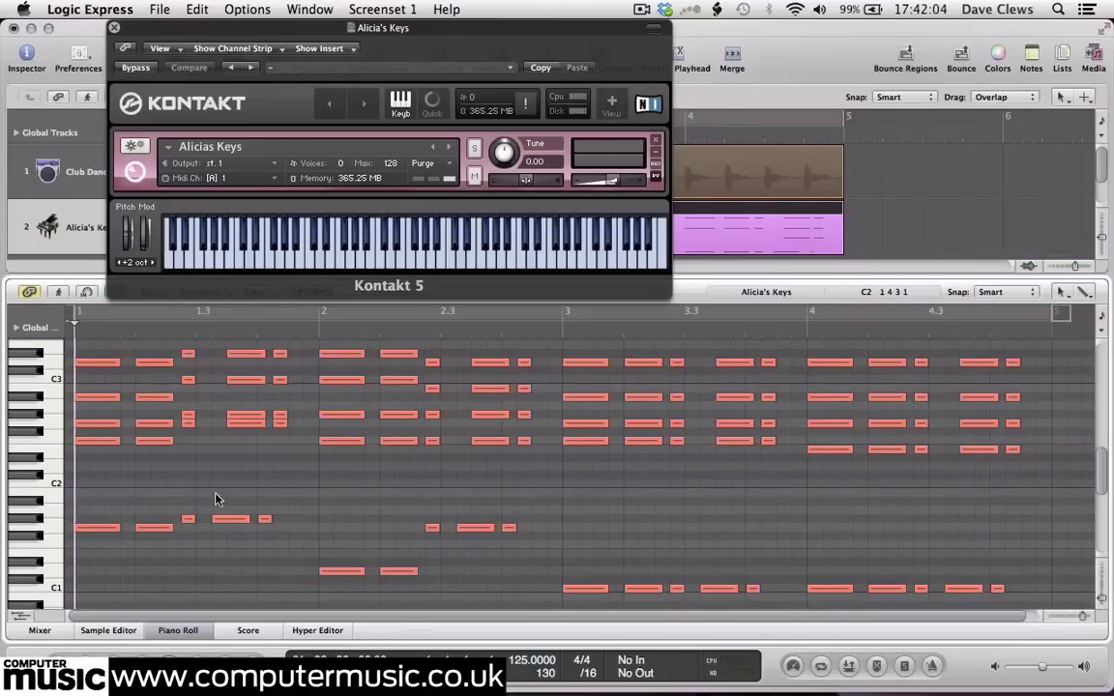
- Select the bass notes below C2 in bar 1 and play through that bar
drag(92, 515, 321, 549)
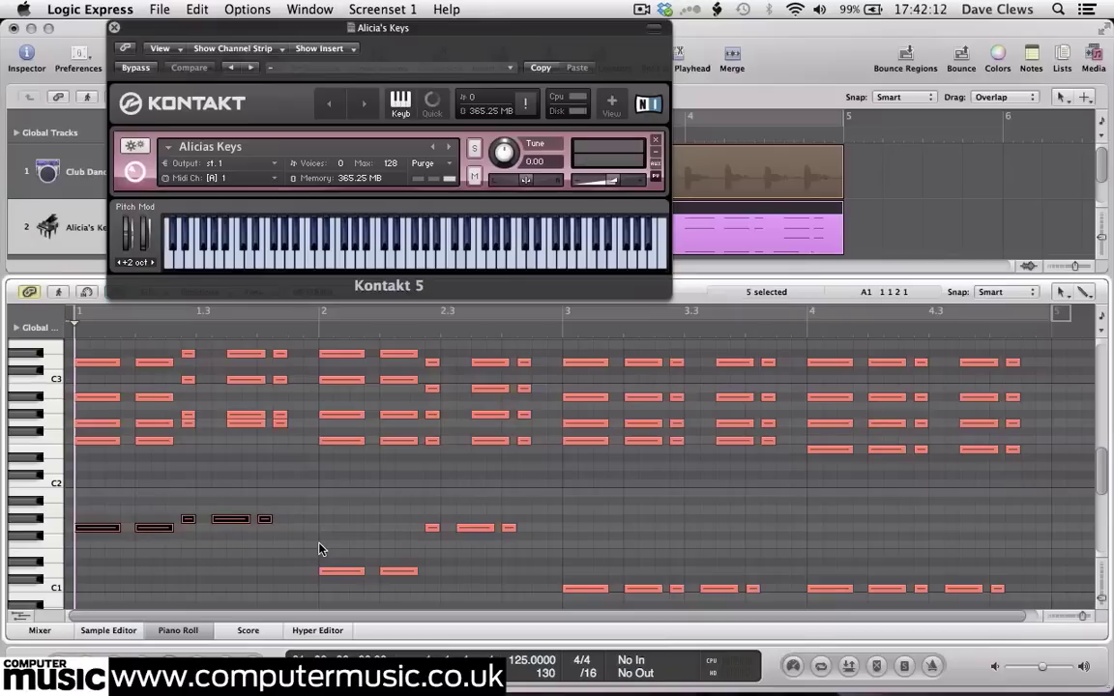
key(space)
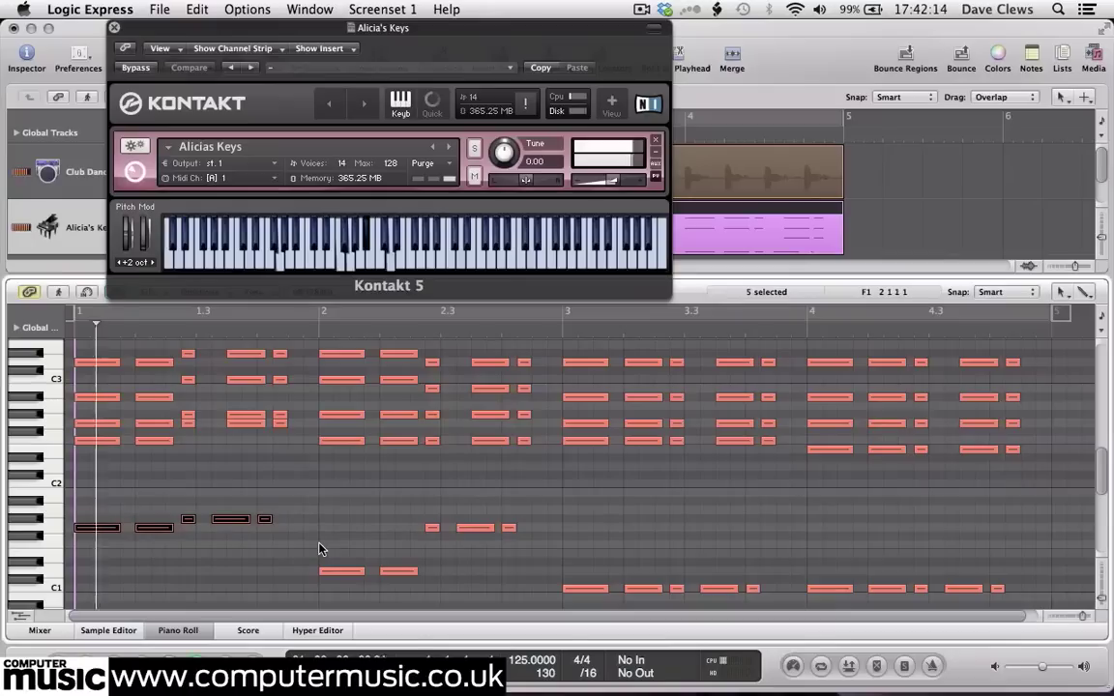
key(space)
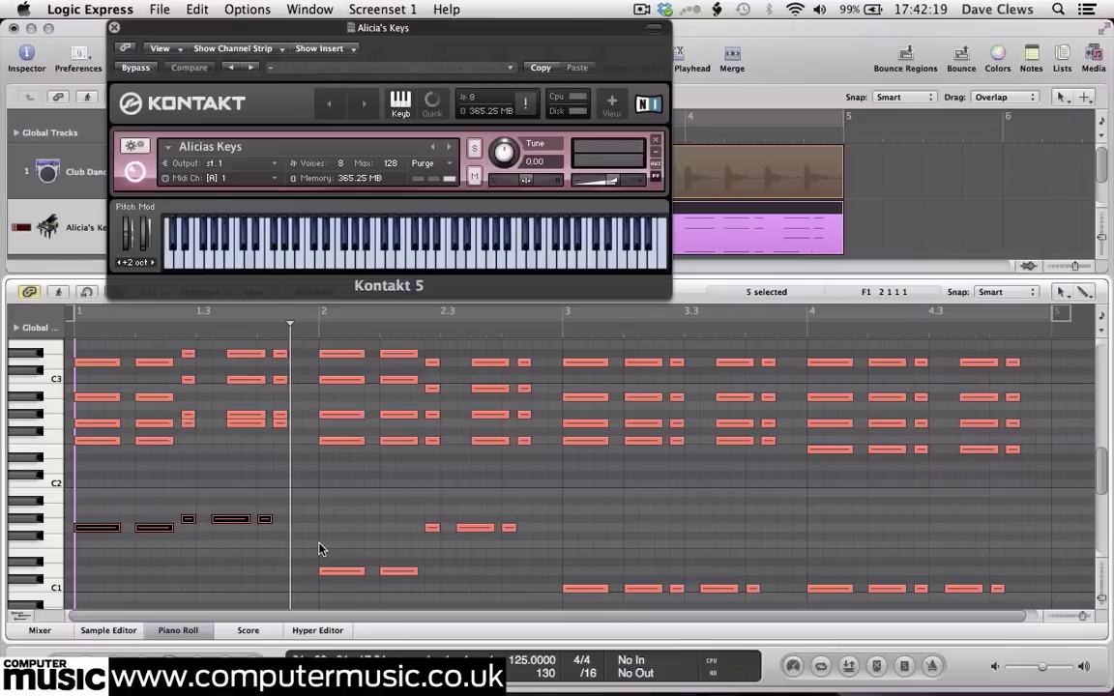
- Audition the notes of the first bar 2 chord from lowest to highest, and select its bass note below C2
click(346, 442)
key(Up)
key(Up)
key(Up)
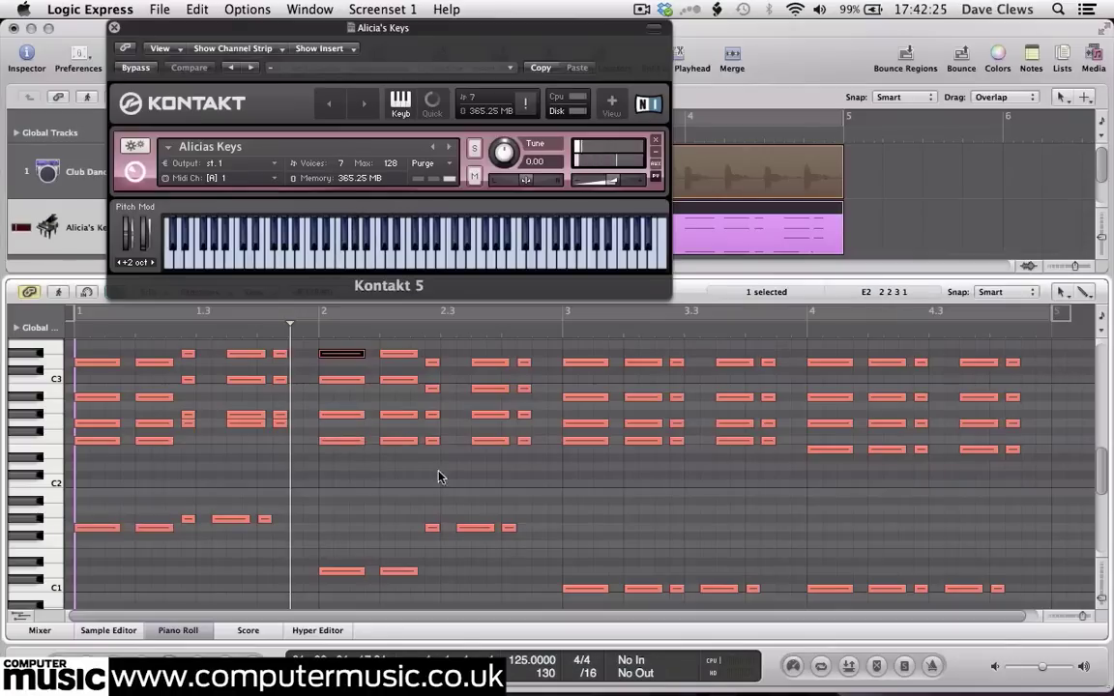
click(345, 571)
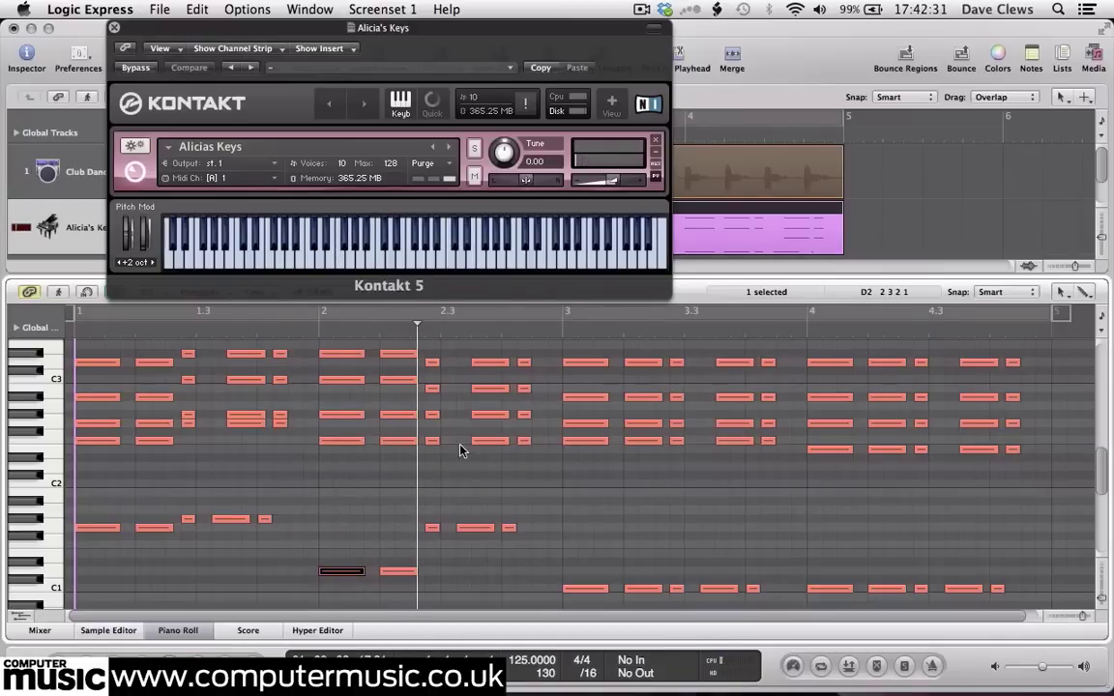
- Audition the notes of the short chord just before beat 2.3 and its bass note, and play the rest of bar 2
click(431, 451)
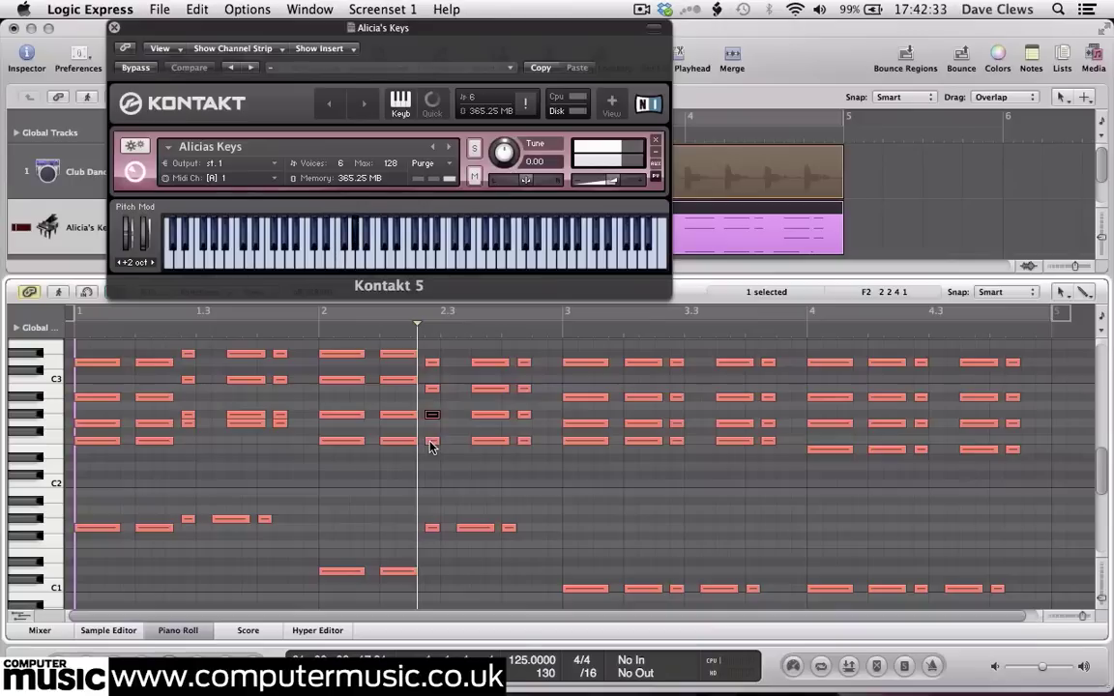
key(Right)
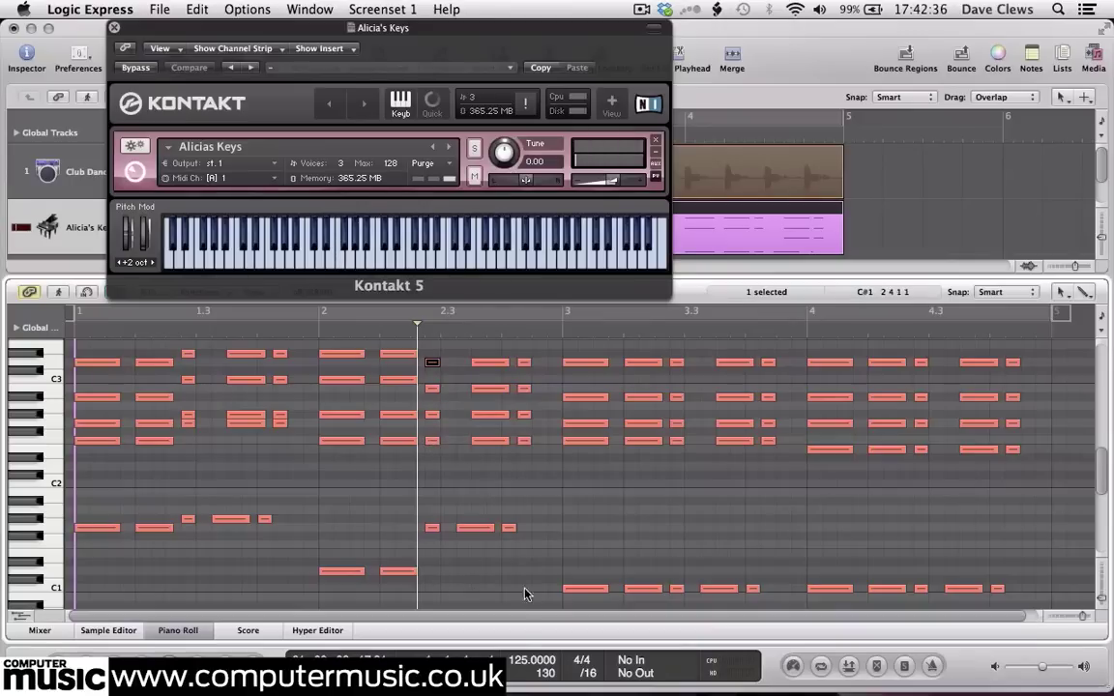
click(432, 528)
key(space)
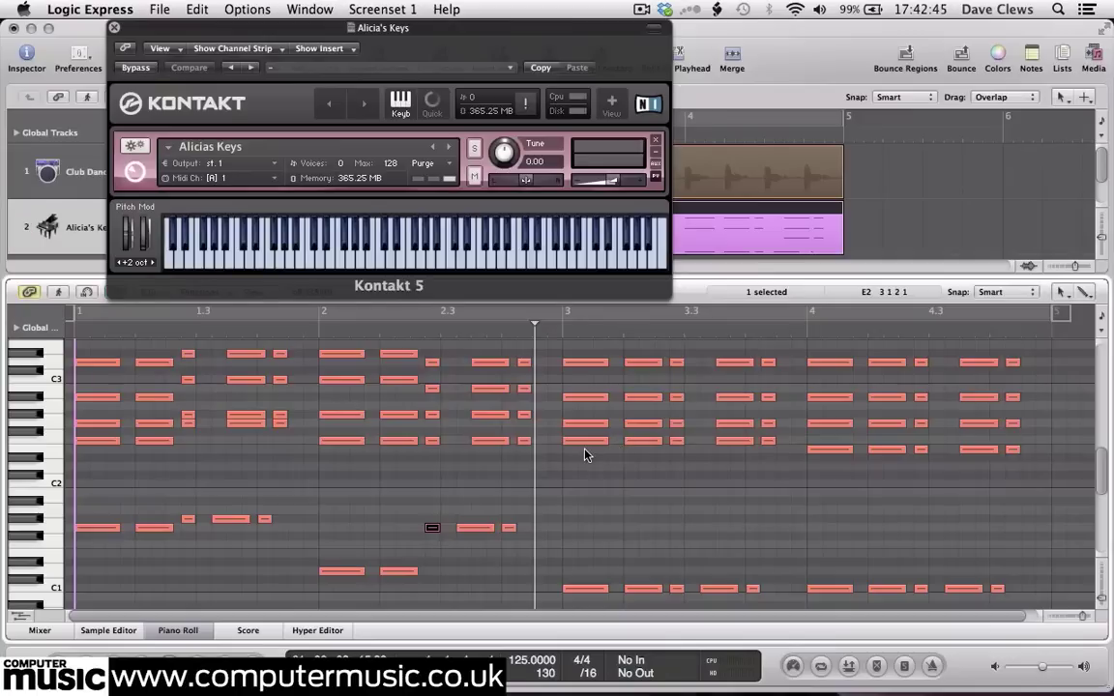
- Play the piano part together with the drum track and turn on cycle playback for the four bars
key(space)
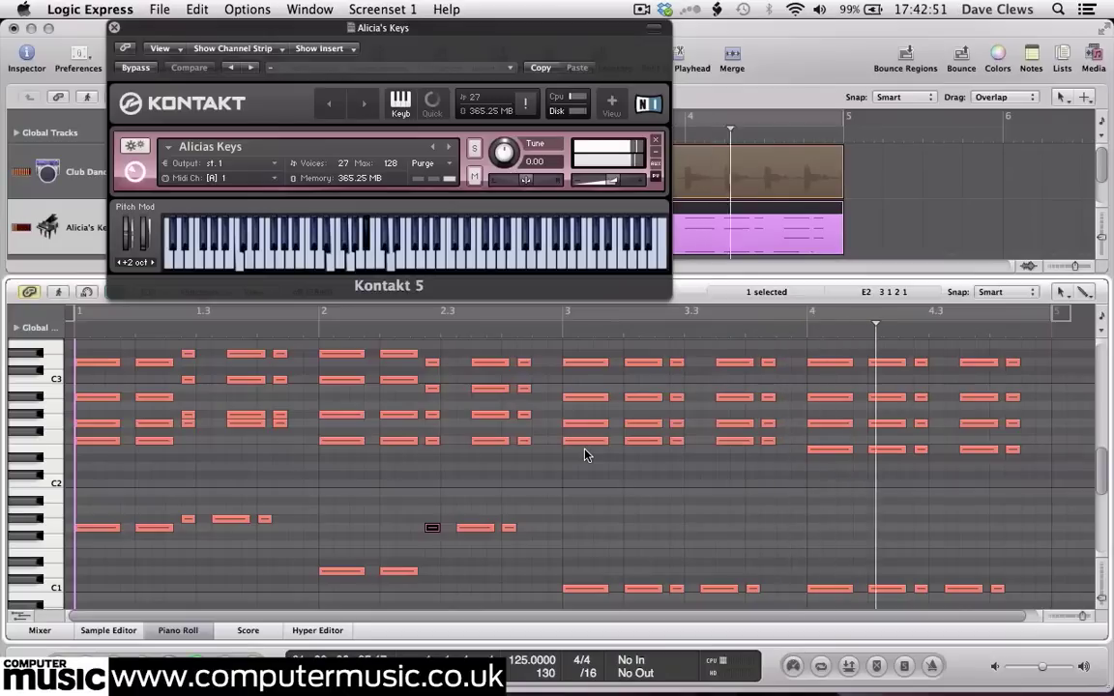
key(c)
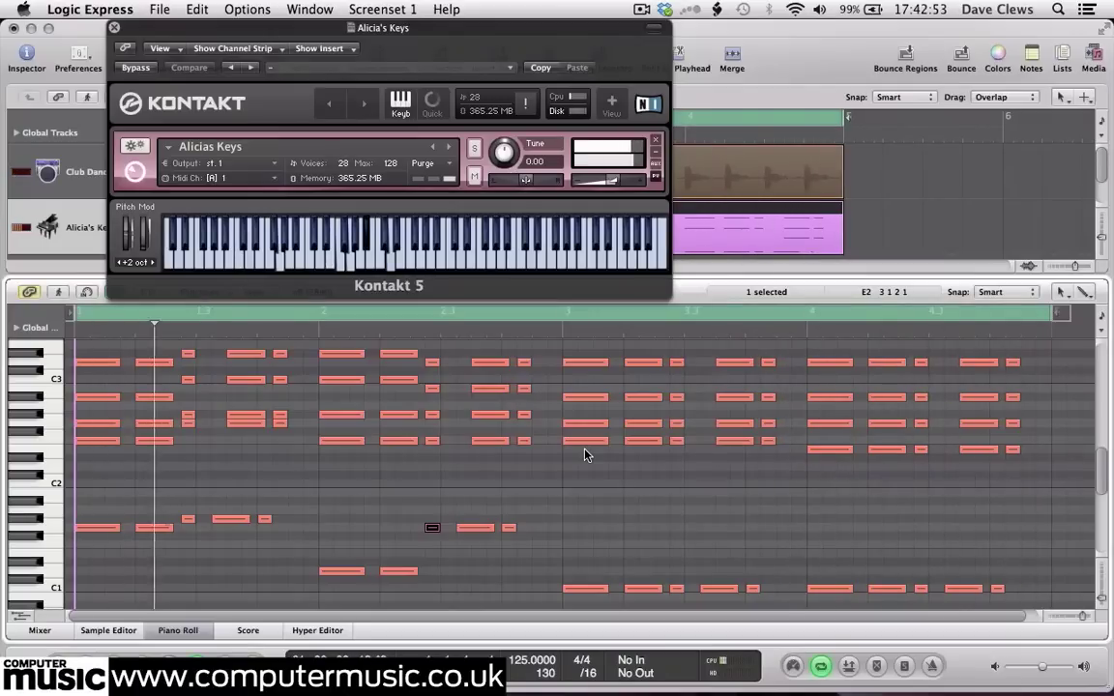